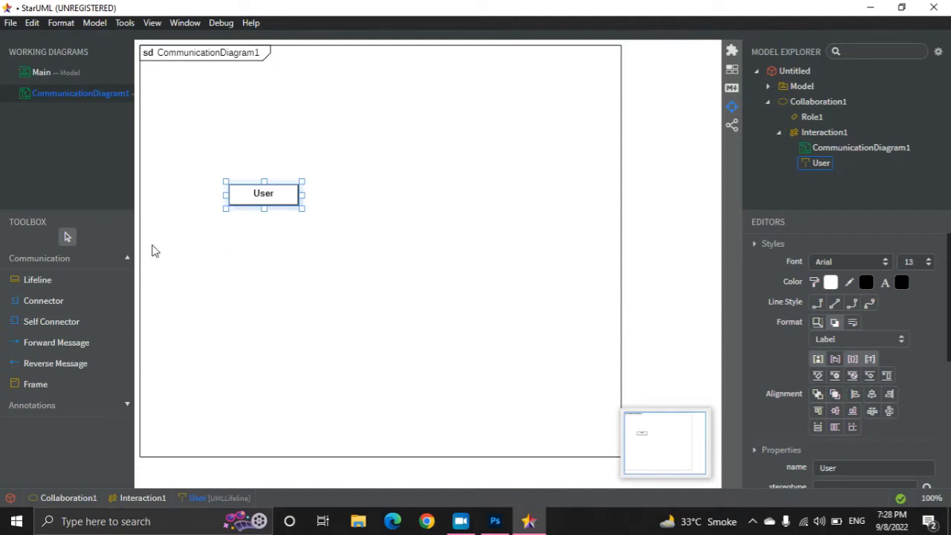
Add a second lifeline named Login Interface to the communication diagram
{"action": "left_click", "coordinate": [52, 283]}
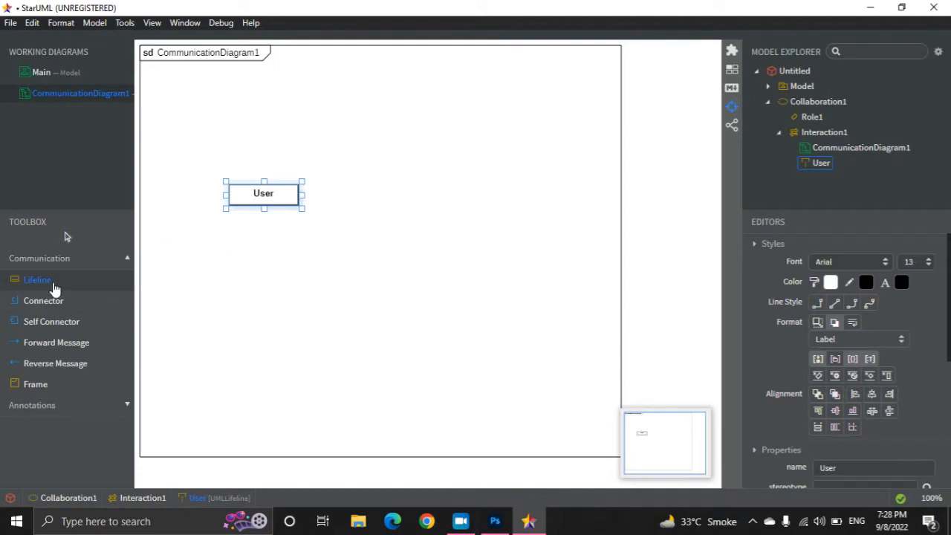
{"action": "left_click", "coordinate": [197, 158]}
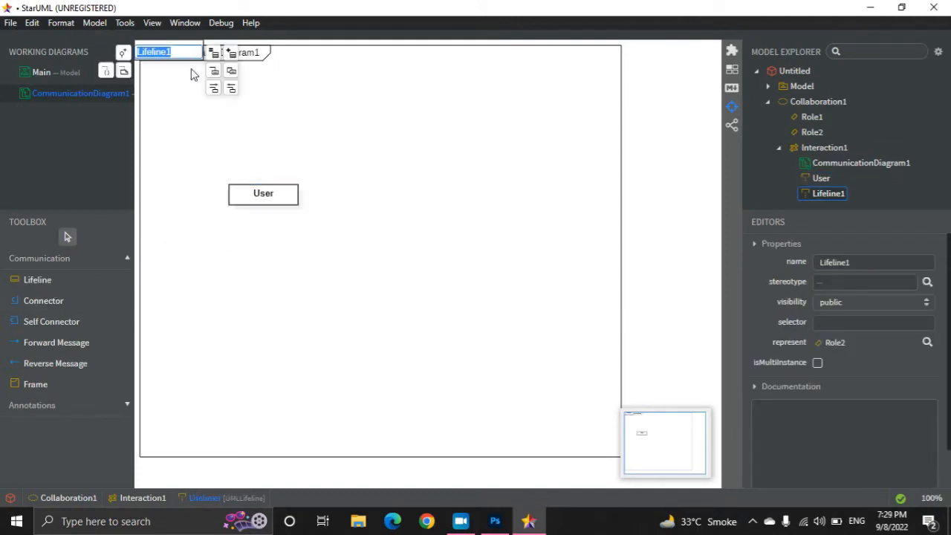
{"action": "type", "text": "Login Interface"}
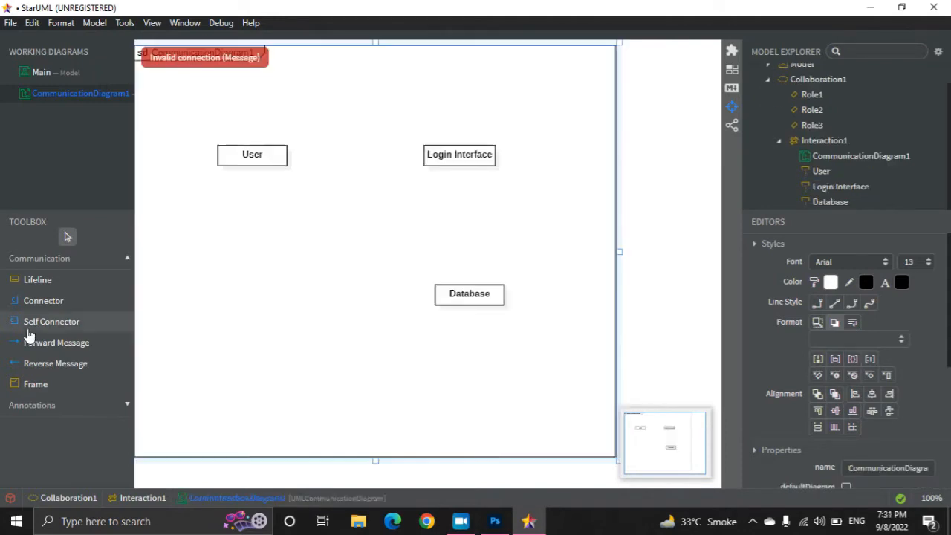
Link the User lifeline to the Login Interface lifeline with an unnamed connector
{"action": "left_click", "coordinate": [64, 343]}
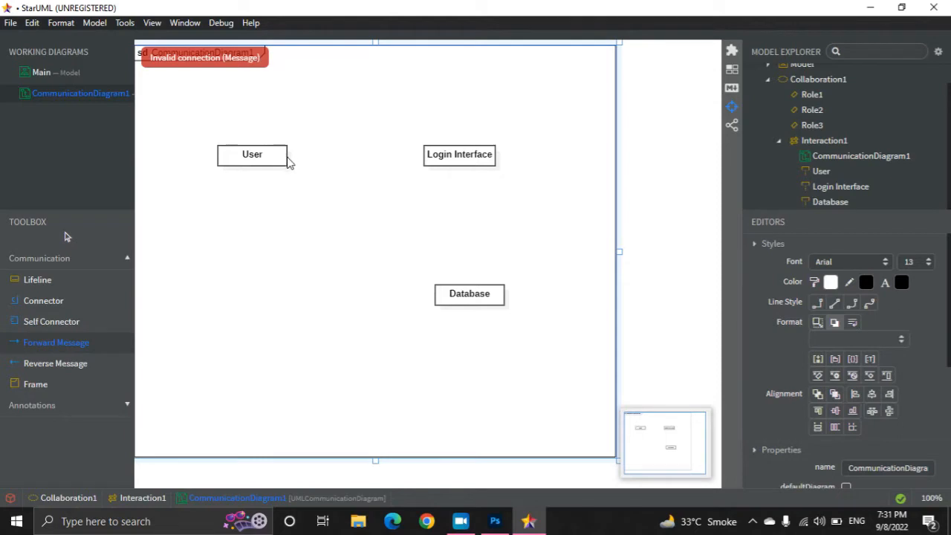
{"action": "left_click_drag", "start_coordinate": [289, 164], "coordinate": [421, 162]}
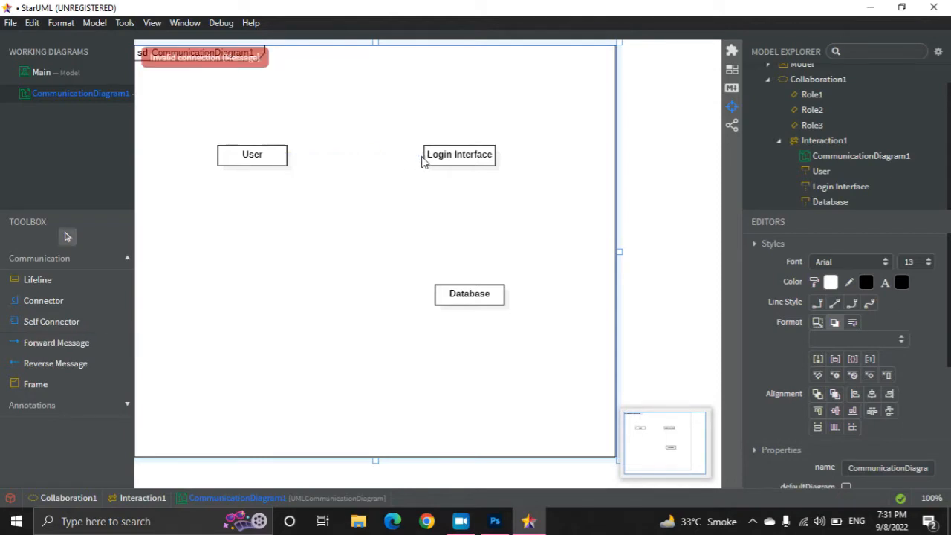
{"action": "left_click", "coordinate": [44, 301]}
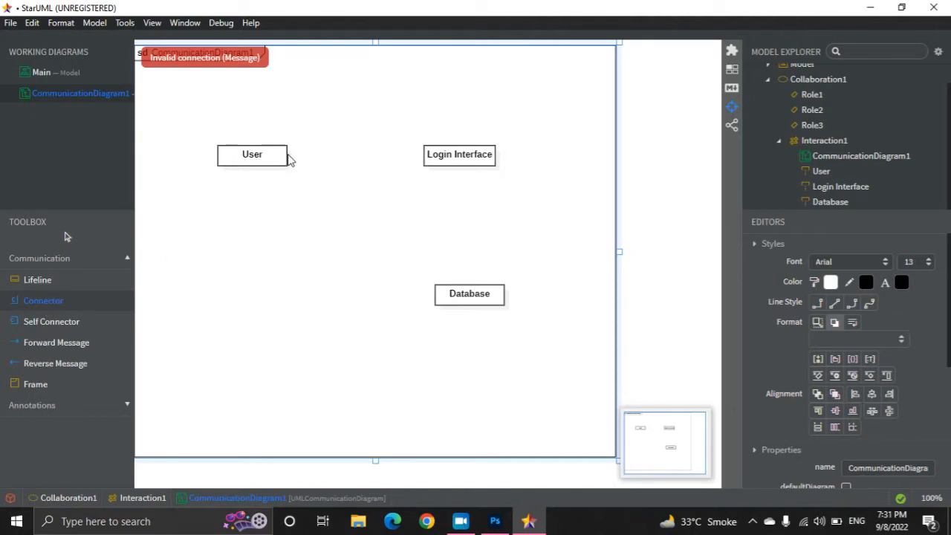
{"action": "left_click_drag", "start_coordinate": [289, 161], "coordinate": [427, 158]}
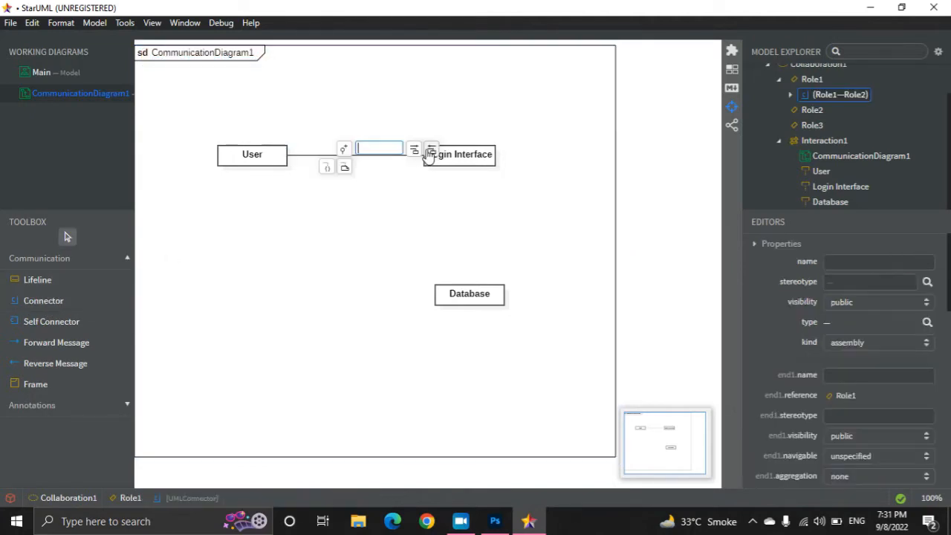
{"action": "left_click", "coordinate": [323, 157]}
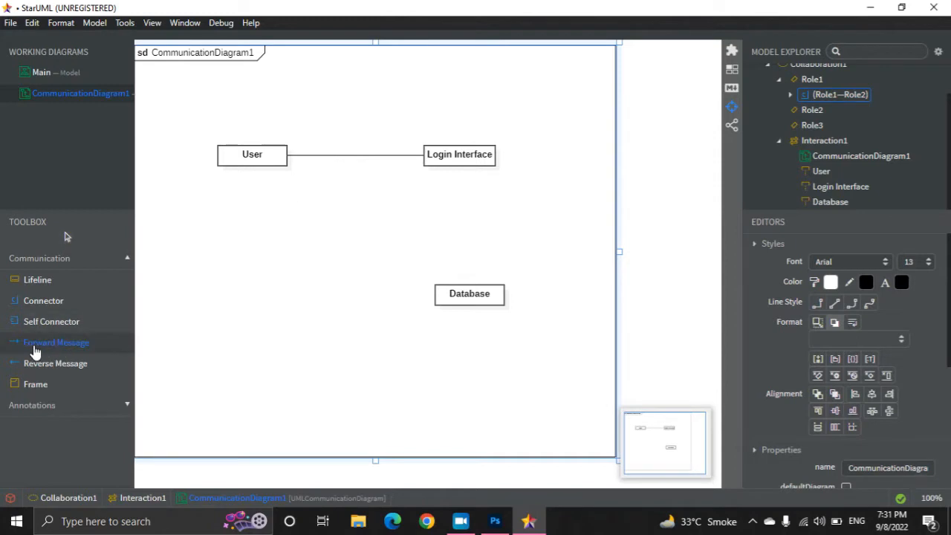
Add a forward message named Request Login Form from User to Login Interface and release the locked message tool
{"action": "double_click", "coordinate": [39, 344]}
{"action": "left_click_drag", "start_coordinate": [290, 162], "coordinate": [422, 160]}
{"action": "type", "text": "r"}
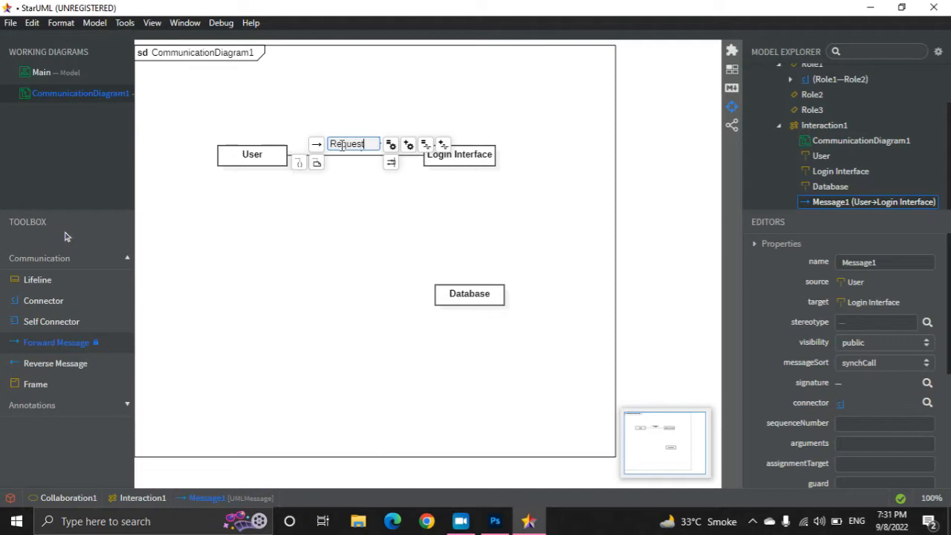
{"action": "type", "text": "equest Login Fo"}
{"action": "type", "text": "rm"}
{"action": "left_click", "coordinate": [354, 193]}
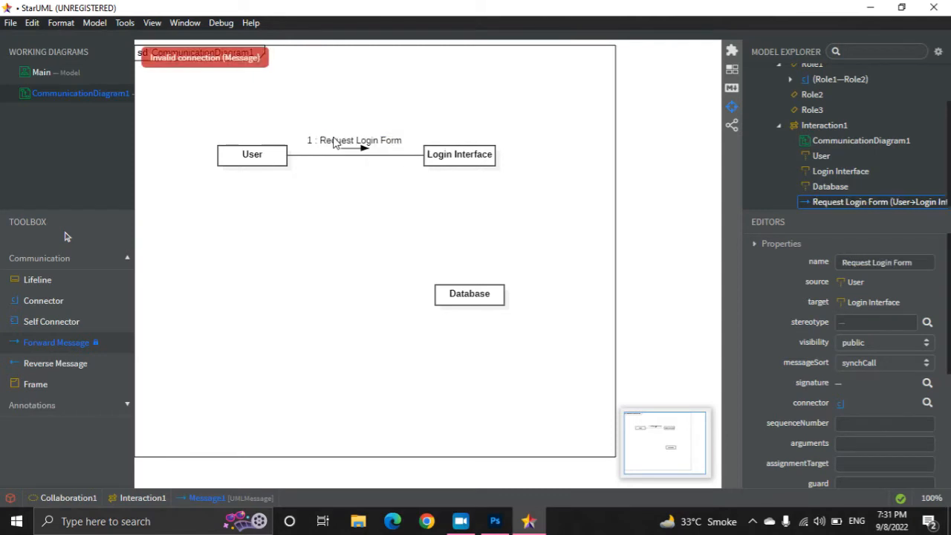
{"action": "left_click", "coordinate": [338, 149]}
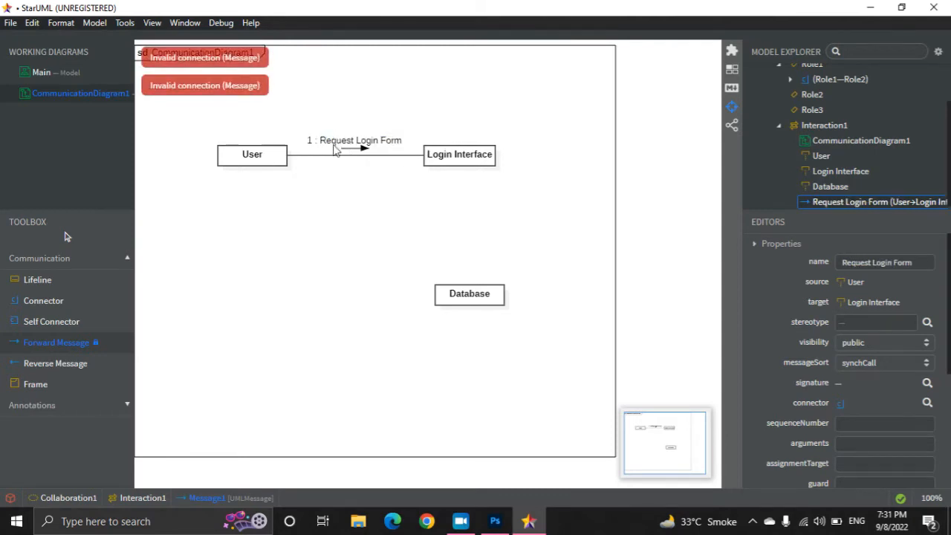
{"action": "left_click", "coordinate": [324, 158]}
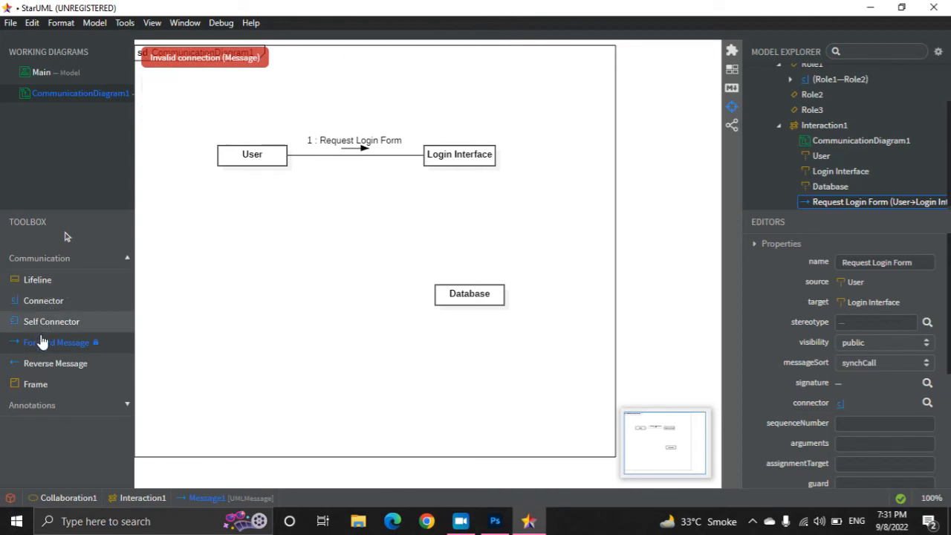
{"action": "double_click", "coordinate": [64, 342]}
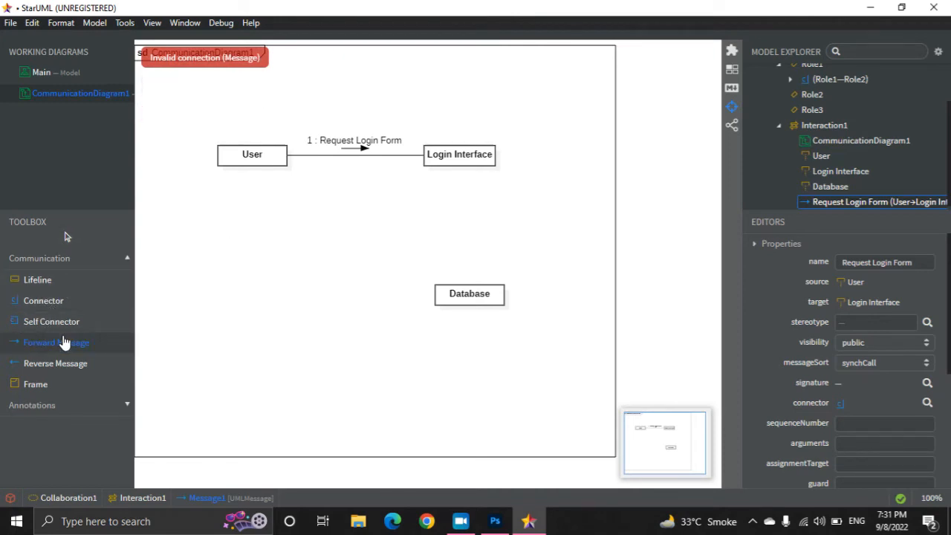
{"action": "left_click", "coordinate": [323, 149]}
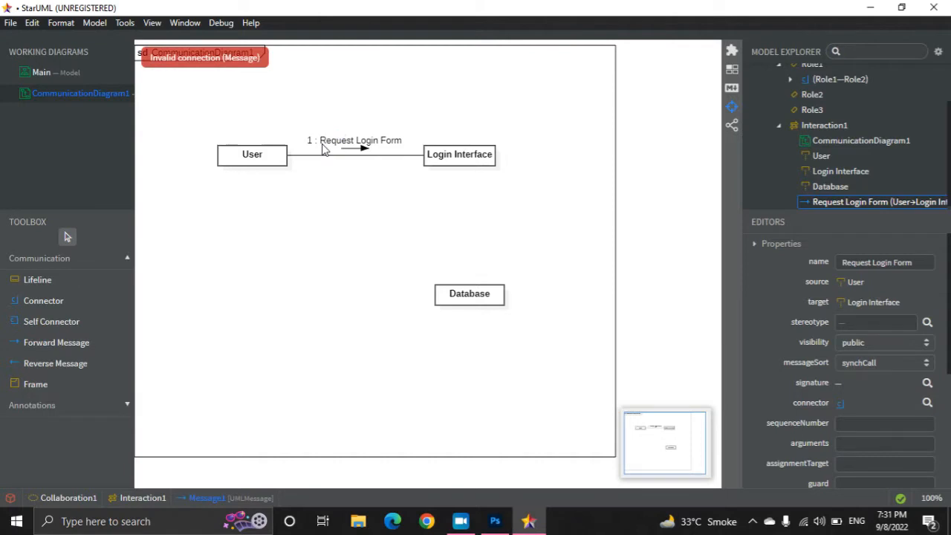
Arrange the Request Login Form message above the connector, with its label by User and its arrow by Login Interface
{"action": "left_click", "coordinate": [362, 150]}
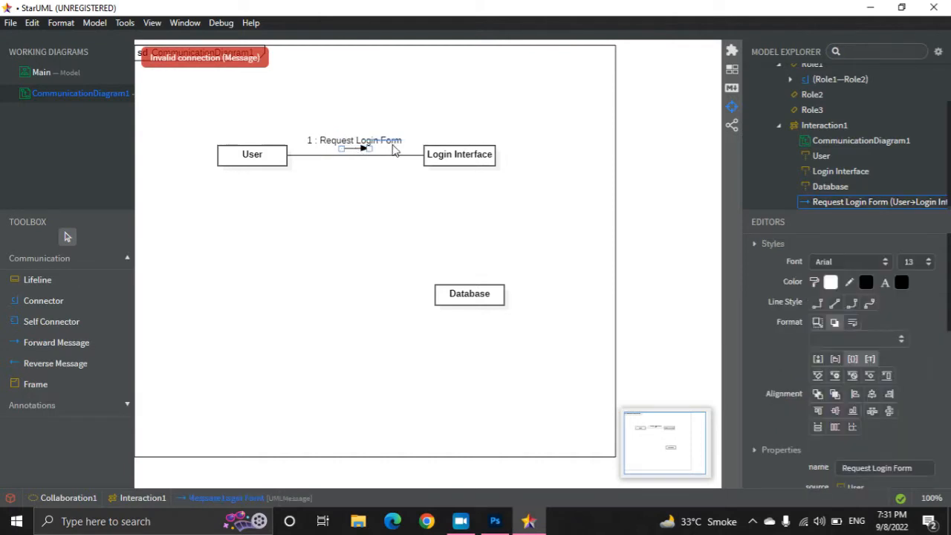
{"action": "left_click_drag", "start_coordinate": [392, 145], "coordinate": [324, 153]}
{"action": "left_click", "coordinate": [388, 166]}
{"action": "left_click", "coordinate": [406, 150]}
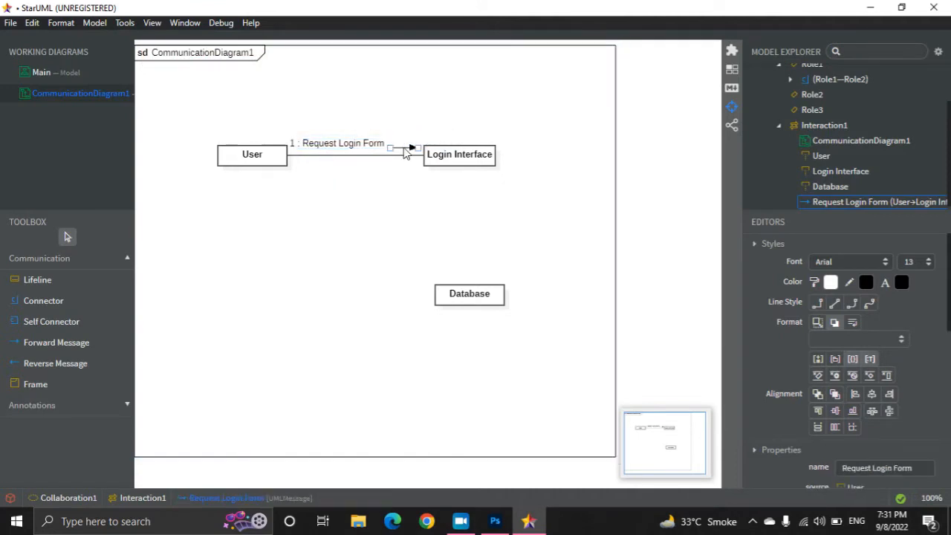
{"action": "left_click_drag", "start_coordinate": [404, 147], "coordinate": [352, 146]}
{"action": "left_click", "coordinate": [385, 187]}
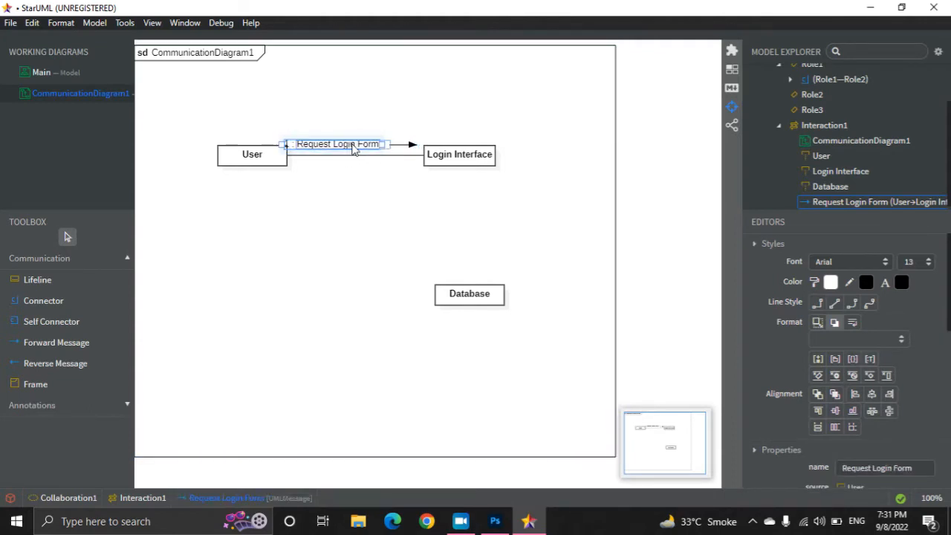
{"action": "left_click", "coordinate": [366, 185]}
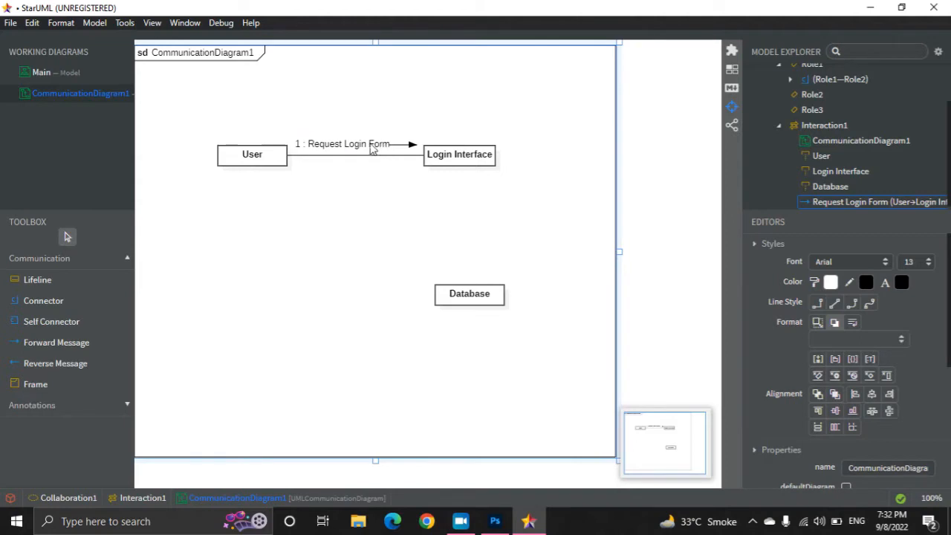
{"action": "left_click_drag", "start_coordinate": [370, 146], "coordinate": [364, 147]}
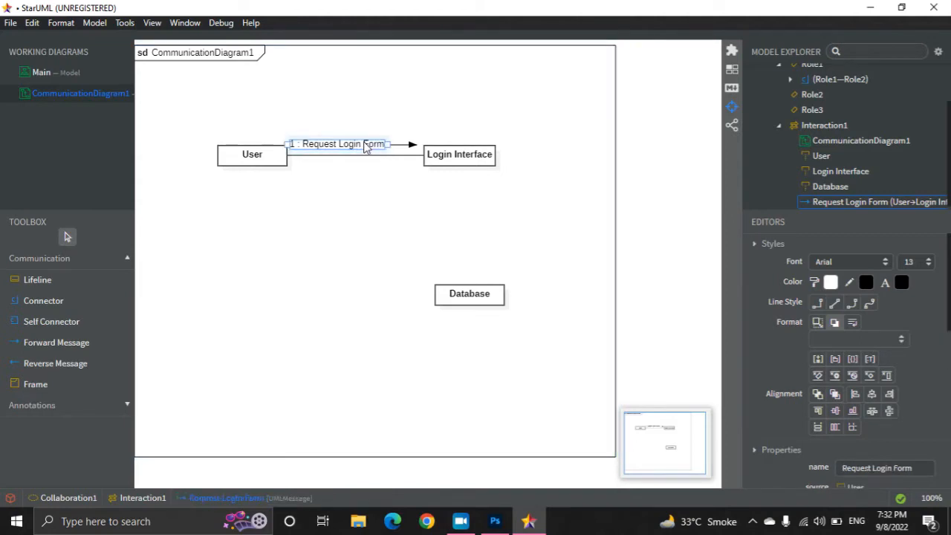
{"action": "left_click_drag", "start_coordinate": [365, 146], "coordinate": [367, 147]}
{"action": "left_click", "coordinate": [370, 147]}
{"action": "left_click", "coordinate": [385, 192]}
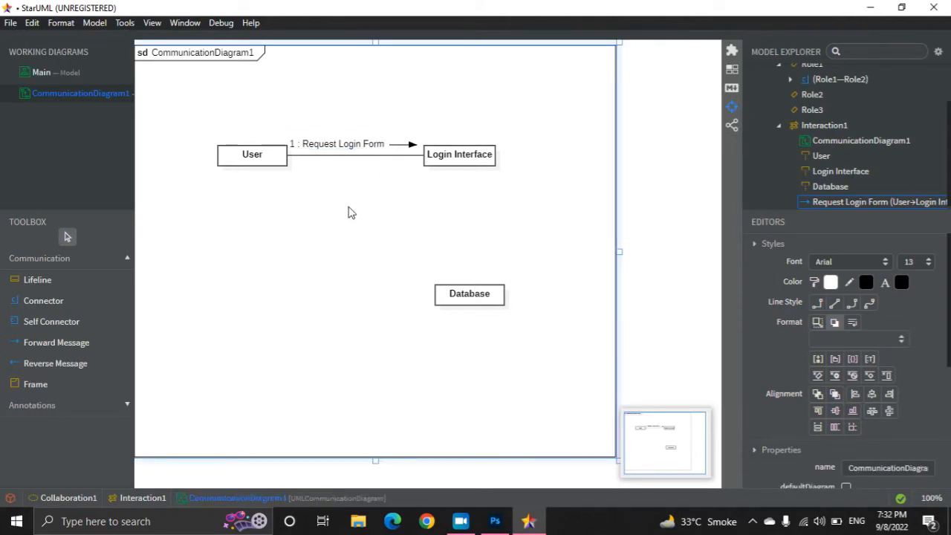
Add a reverse message named Return Login Form from Login Interface to User
{"action": "left_click", "coordinate": [77, 363]}
{"action": "left_click_drag", "start_coordinate": [431, 161], "coordinate": [294, 162]}
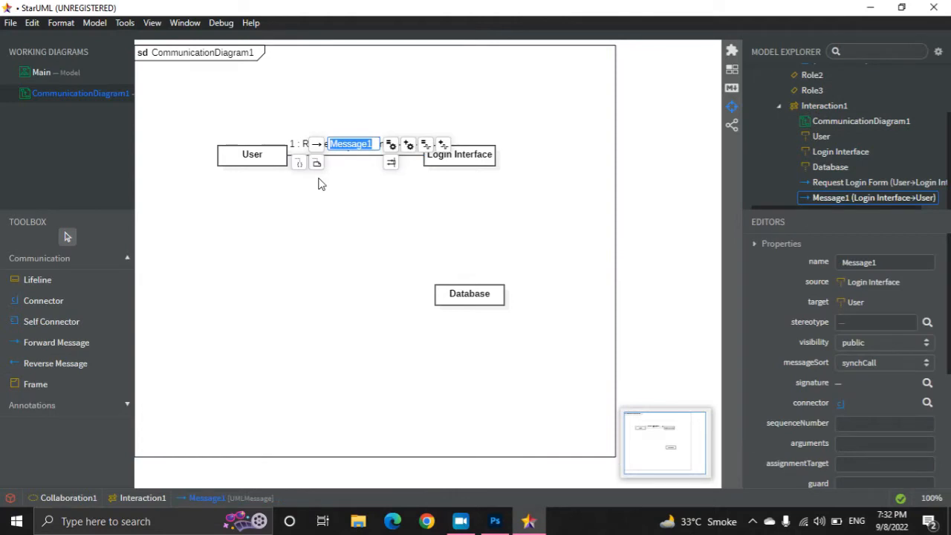
{"action": "type", "text": "Return Login"}
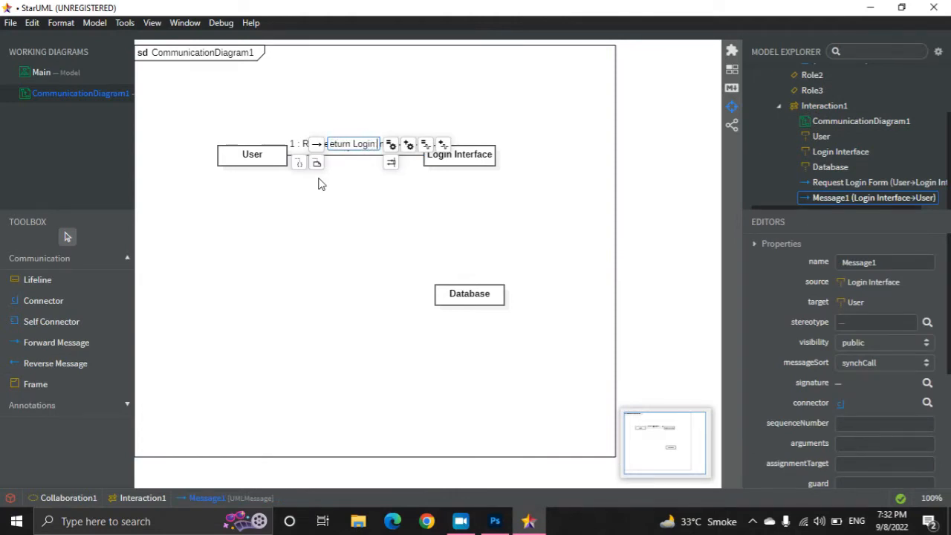
{"action": "type", "text": " Form"}
{"action": "left_click", "coordinate": [349, 179]}
Place the Return Login Form label below the connector, between its arrow and the Login Interface lifeline
{"action": "left_click_drag", "start_coordinate": [357, 141], "coordinate": [382, 172]}
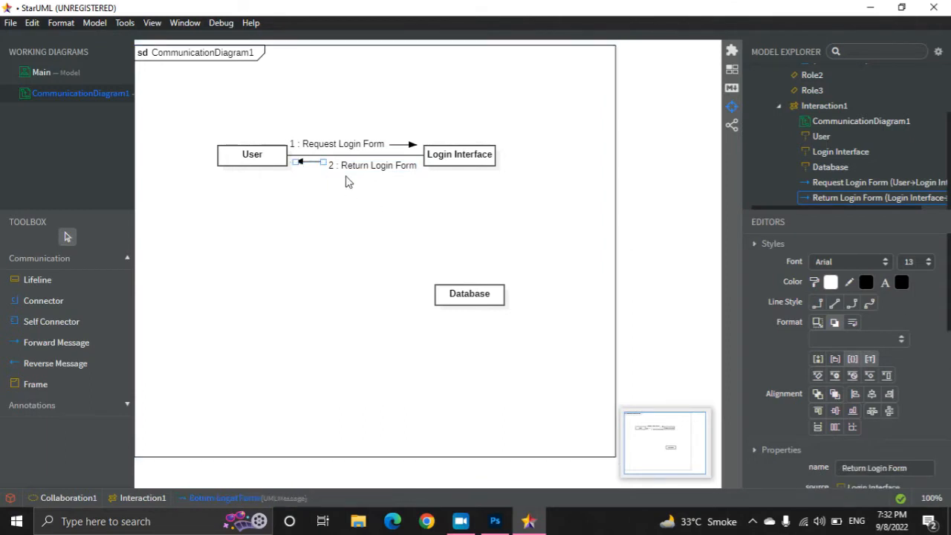
{"action": "left_click_drag", "start_coordinate": [372, 165], "coordinate": [367, 166]}
{"action": "left_click", "coordinate": [383, 222]}
{"action": "left_click", "coordinate": [153, 220]}
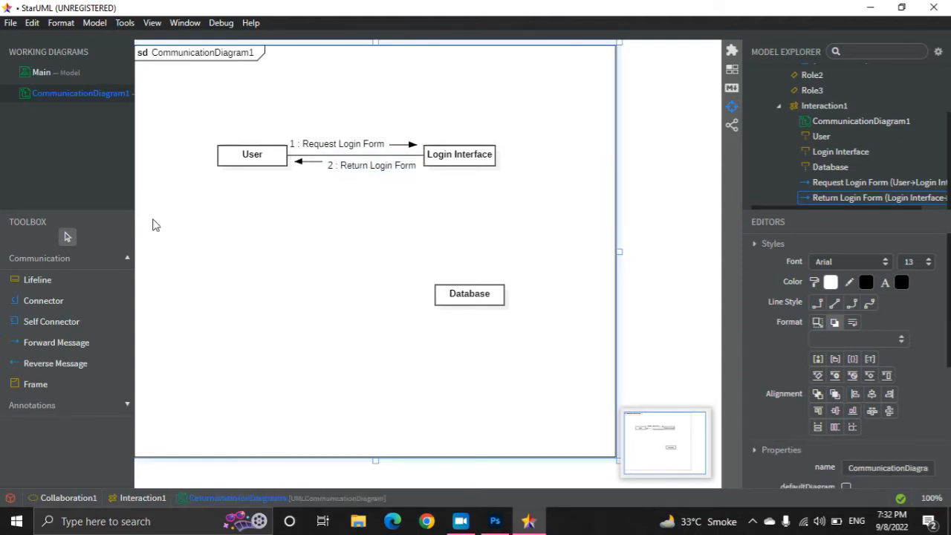
Add a second forward message named Enter Email & Password from User to Login Interface
{"action": "left_click", "coordinate": [51, 343]}
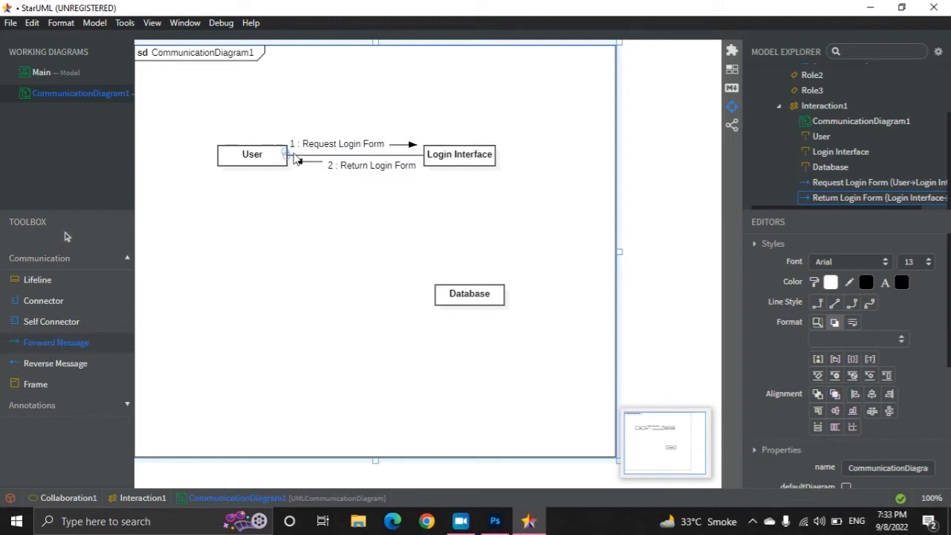
{"action": "left_click", "coordinate": [430, 158]}
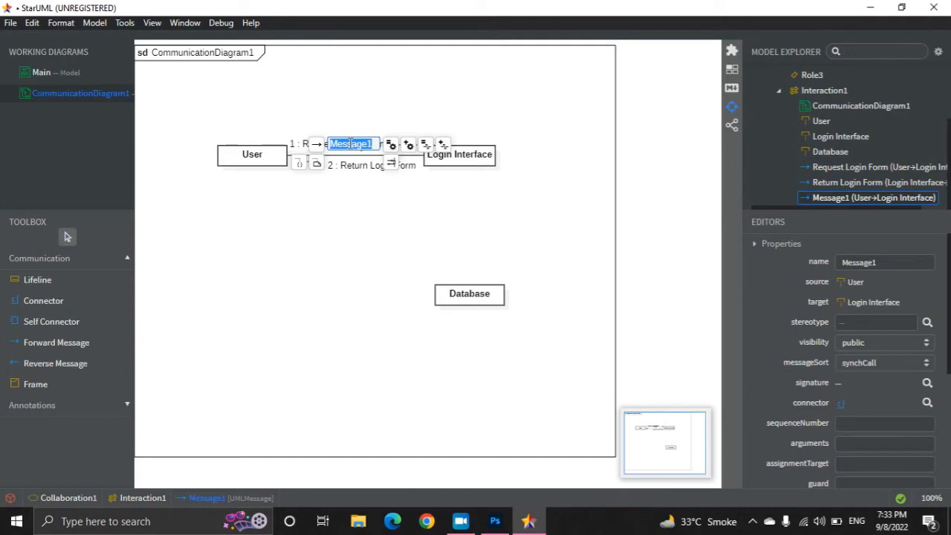
{"action": "type", "text": "E"}
{"action": "type", "text": "nte"}
{"action": "type", "text": "r Email "}
{"action": "type", "text": "& "}
{"action": "type", "text": "Password"}
{"action": "key", "text": "Return"}
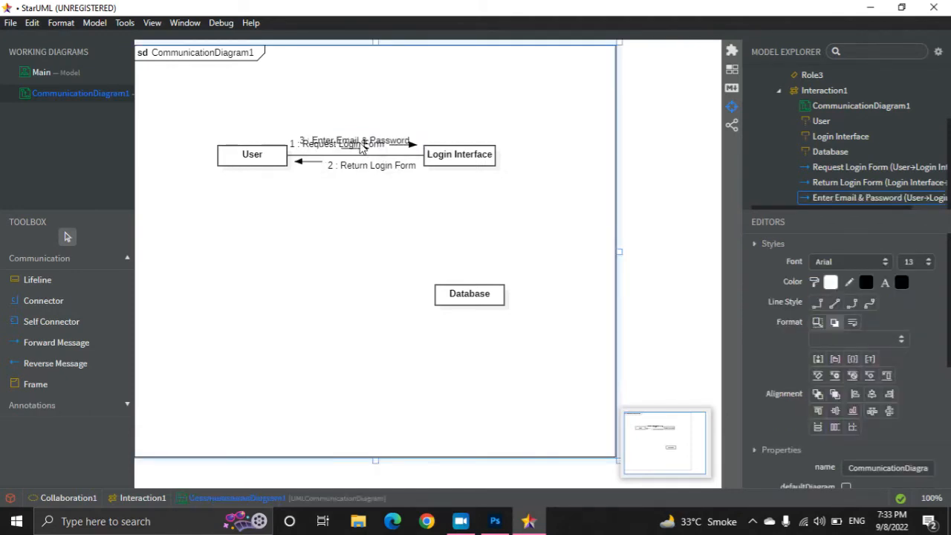
Move the Enter Email & Password label and arrow up, clear of the Request Login Form message
{"action": "left_click_drag", "start_coordinate": [351, 136], "coordinate": [352, 135]}
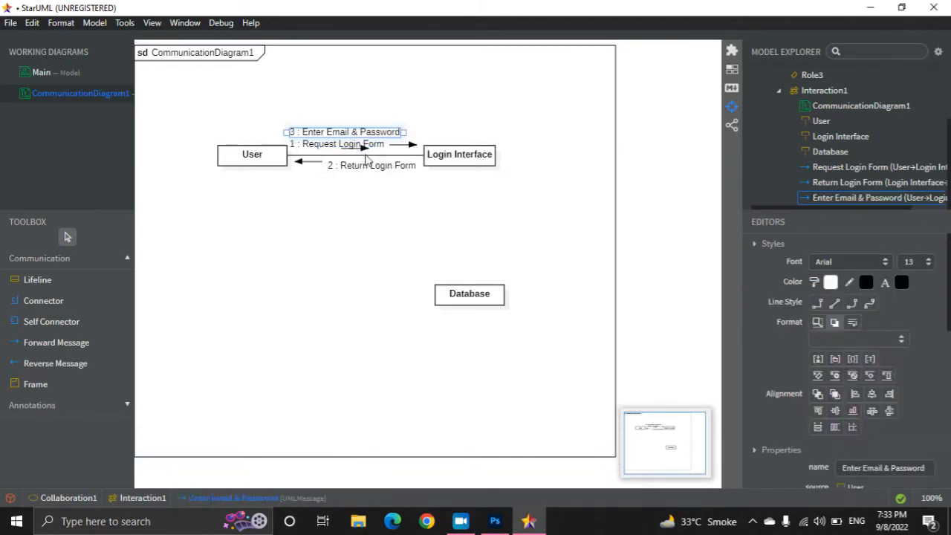
{"action": "left_click", "coordinate": [364, 147]}
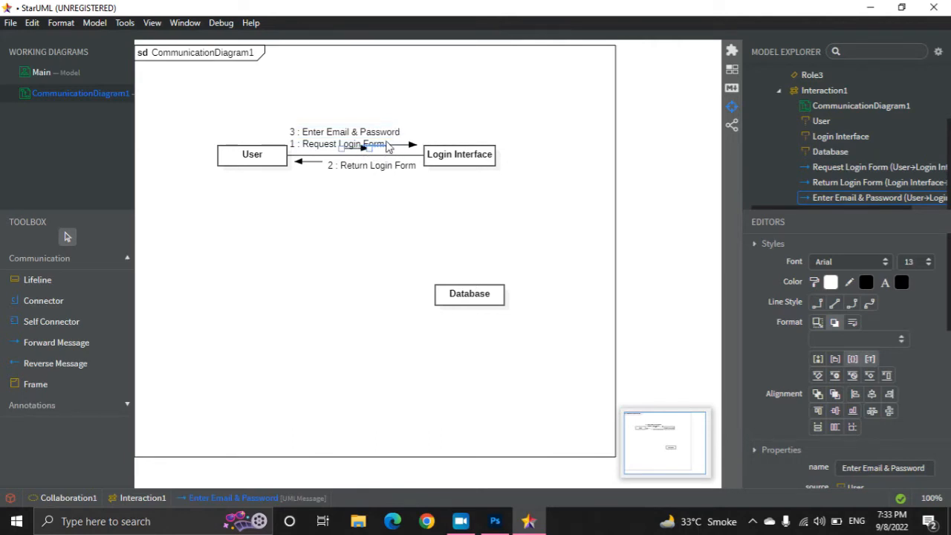
{"action": "left_click_drag", "start_coordinate": [419, 136], "coordinate": [423, 128]}
{"action": "left_click", "coordinate": [333, 132]}
{"action": "left_click_drag", "start_coordinate": [332, 127], "coordinate": [328, 124]}
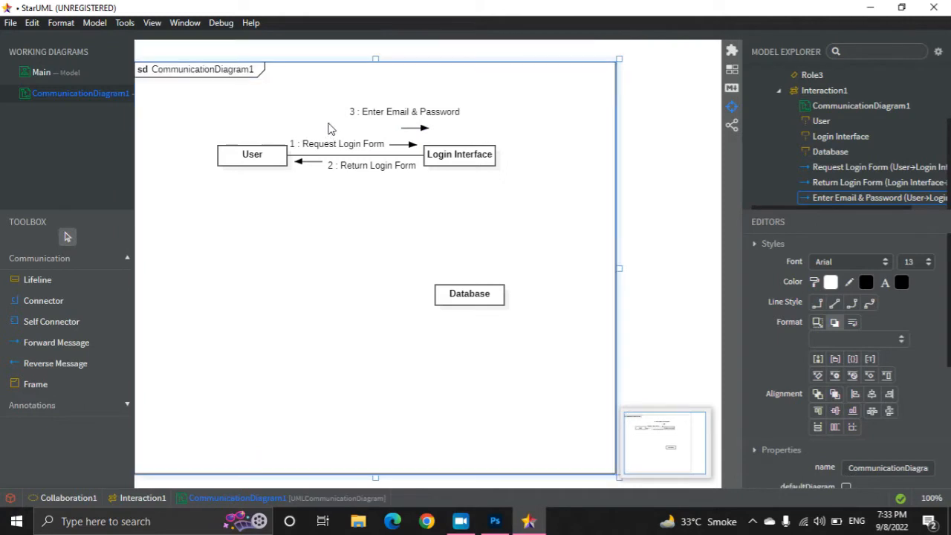
{"action": "key", "text": "ctrl+z"}
Line up the Enter Email & Password label beside its arrow, directly above the Request Login Form message
{"action": "left_click_drag", "start_coordinate": [387, 109], "coordinate": [344, 136]}
{"action": "left_click", "coordinate": [399, 112]}
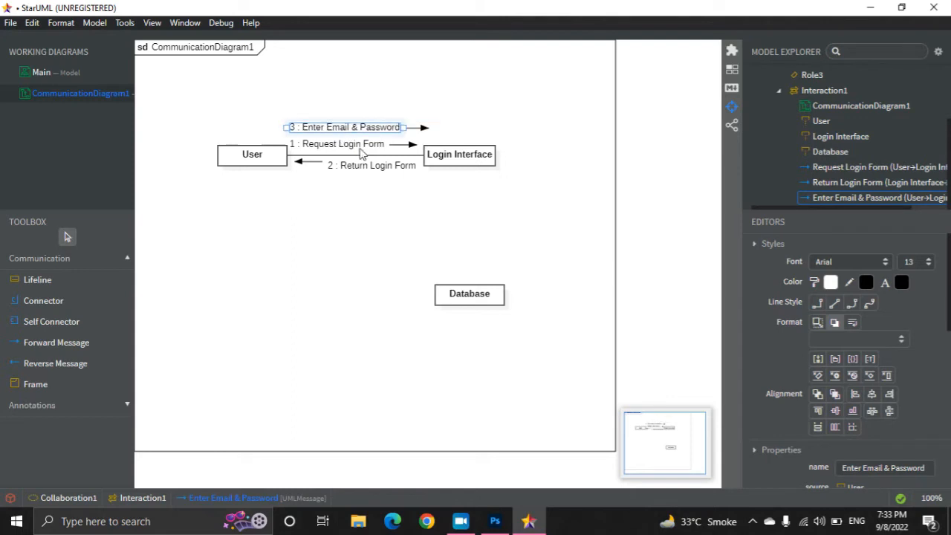
{"action": "left_click", "coordinate": [419, 130]}
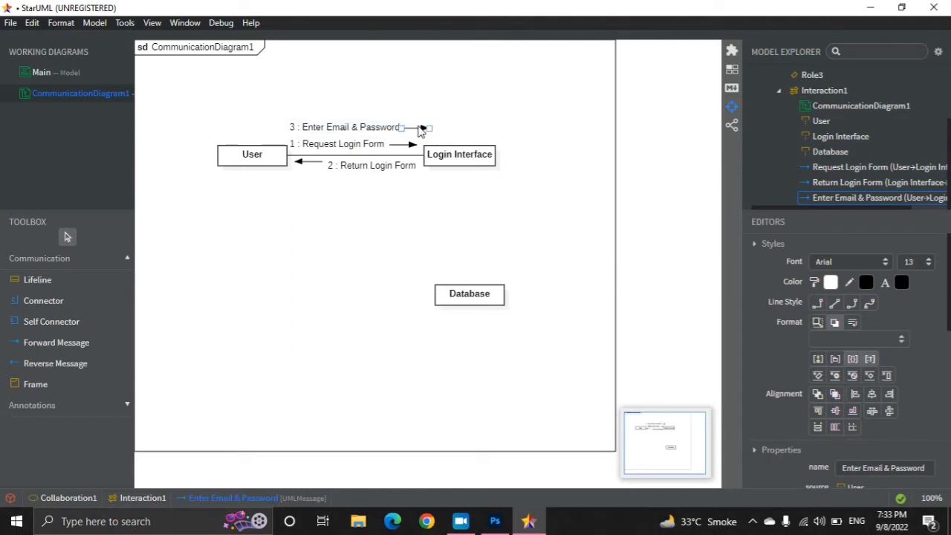
{"action": "left_click_drag", "start_coordinate": [421, 131], "coordinate": [428, 131]}
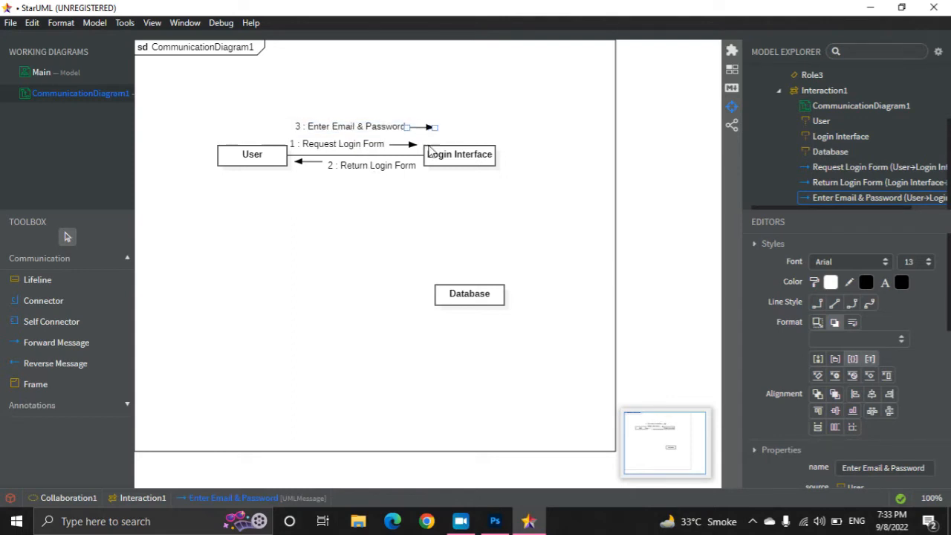
{"action": "double_click", "coordinate": [354, 132]}
{"action": "left_click", "coordinate": [378, 194]}
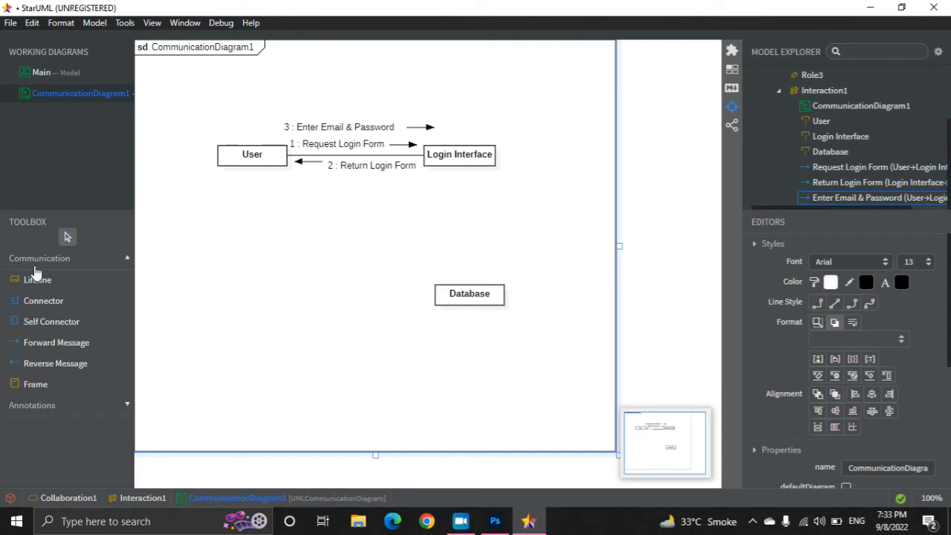
Connect the Login Interface lifeline to the Database lifeline with a connector
{"action": "left_click", "coordinate": [56, 300]}
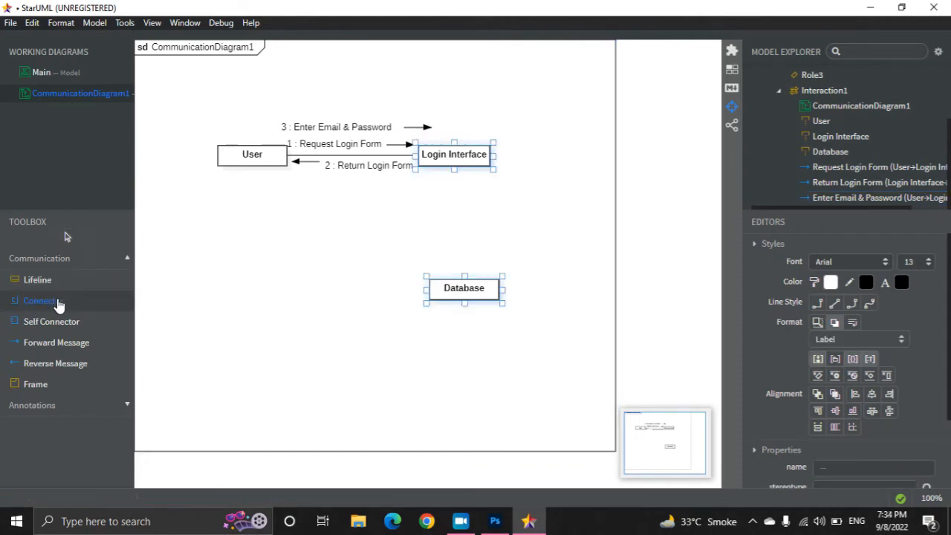
{"action": "left_click_drag", "start_coordinate": [454, 176], "coordinate": [464, 284]}
{"action": "left_click", "coordinate": [467, 294]}
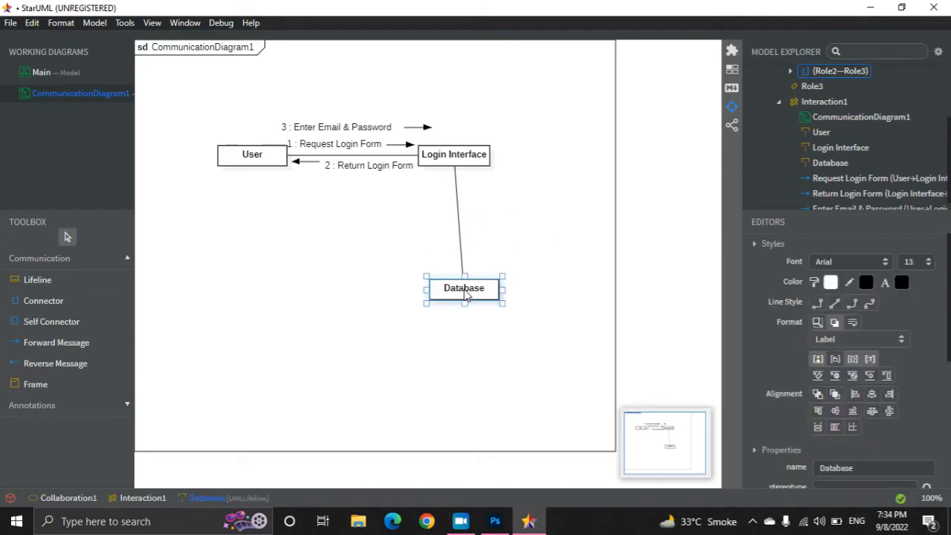
Reposition the Database lifeline slightly lower, roughly beneath Login Interface, so their connector runs nearly vertical
{"action": "mouse_move", "coordinate": [466, 294]}
{"action": "left_mouse_down"}
{"action": "mouse_move", "coordinate": [454, 296]}
{"action": "mouse_move", "coordinate": [485, 297]}
{"action": "left_mouse_up"}
{"action": "left_click", "coordinate": [483, 329]}
{"action": "left_click", "coordinate": [486, 291]}
{"action": "double_click", "coordinate": [479, 292]}
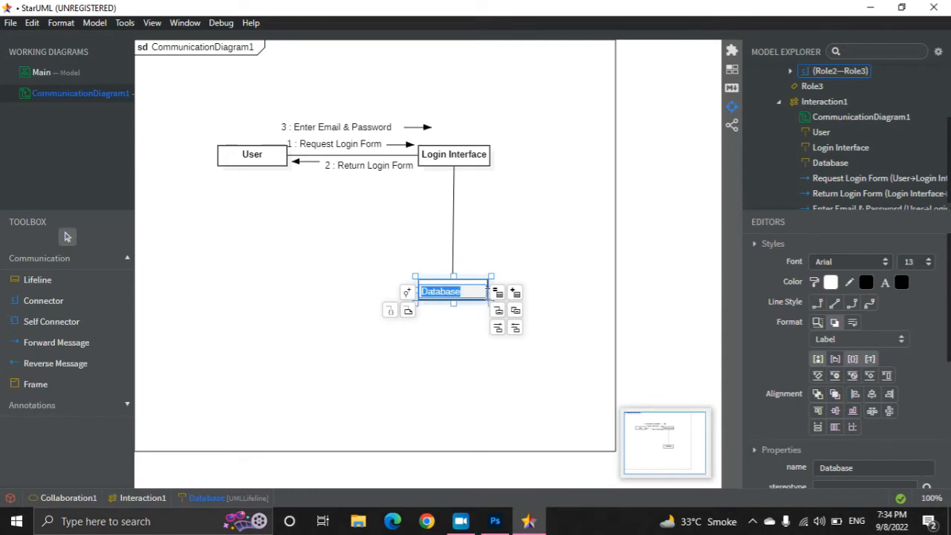
{"action": "left_click", "coordinate": [484, 289]}
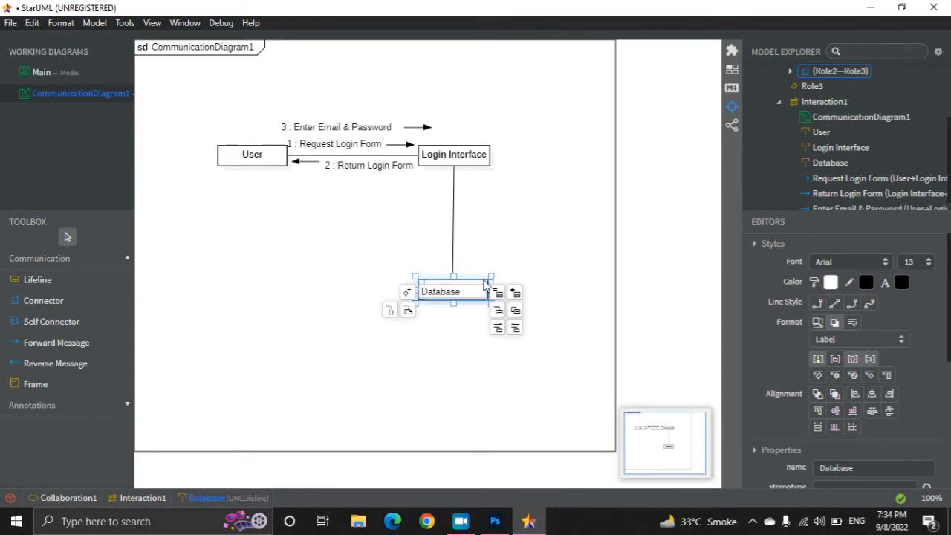
{"action": "key", "text": "Return"}
{"action": "mouse_move", "coordinate": [484, 300]}
{"action": "left_mouse_down"}
{"action": "mouse_move", "coordinate": [487, 317]}
{"action": "mouse_move", "coordinate": [462, 294]}
{"action": "mouse_move", "coordinate": [466, 301]}
{"action": "left_mouse_up"}
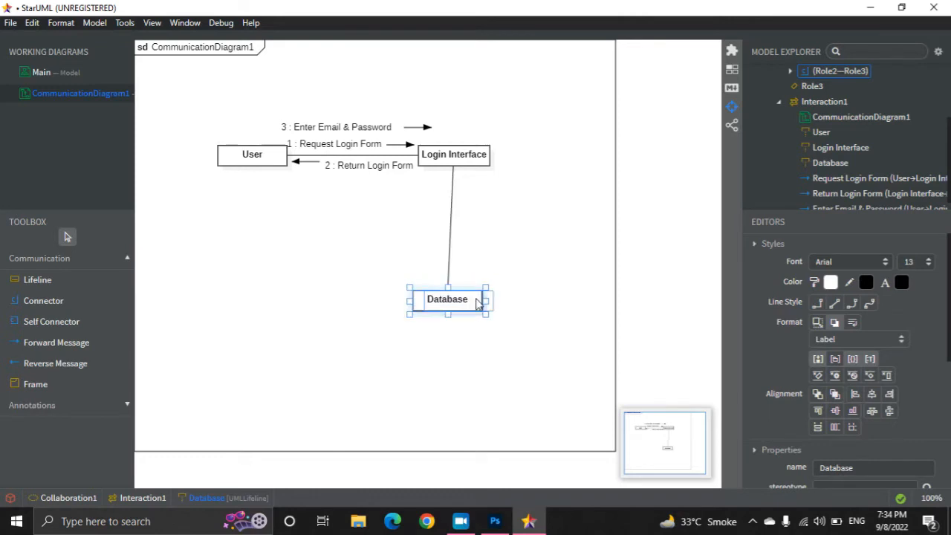
{"action": "left_click", "coordinate": [474, 324]}
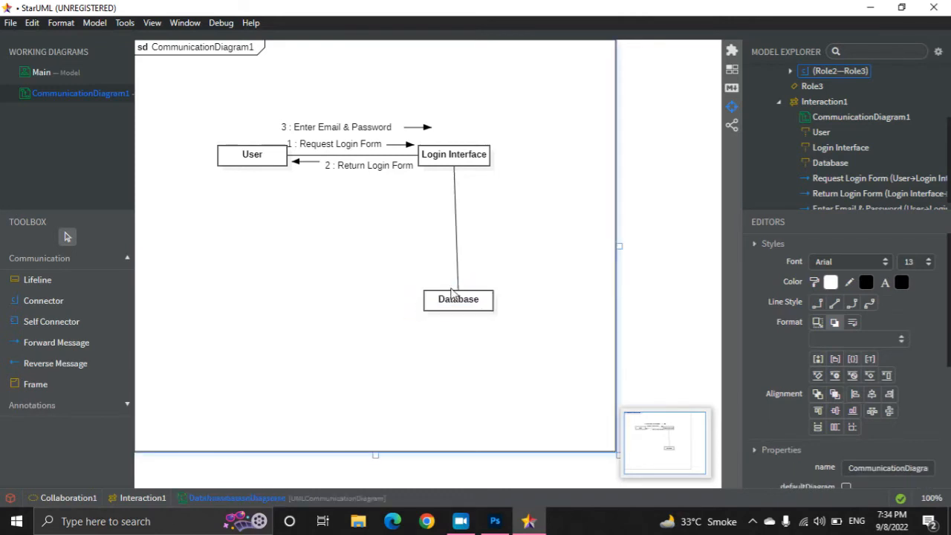
Add a forward message named Validate Credentials from Login Interface to Database, with its label just right of the arrow
{"action": "left_click", "coordinate": [48, 343]}
{"action": "left_click_drag", "start_coordinate": [455, 170], "coordinate": [459, 296]}
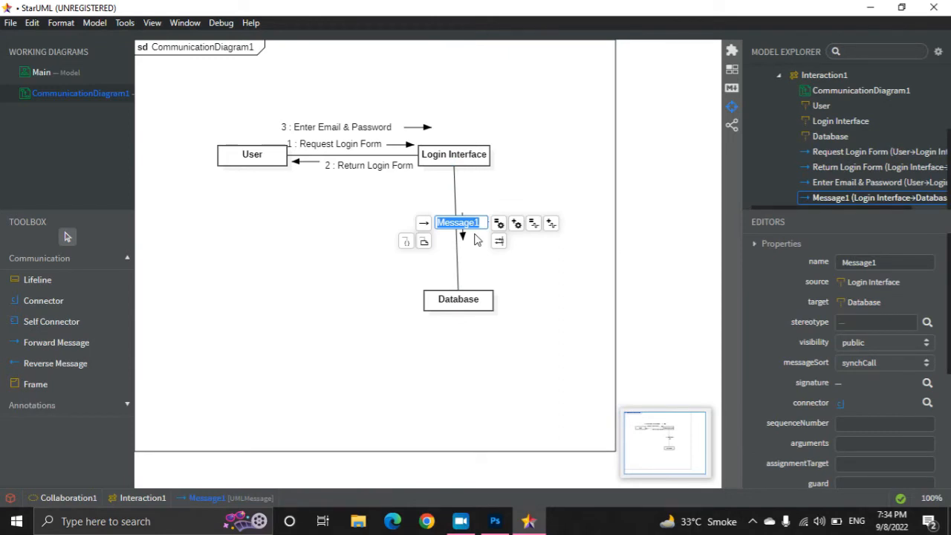
{"action": "type", "text": "Validate CR"}
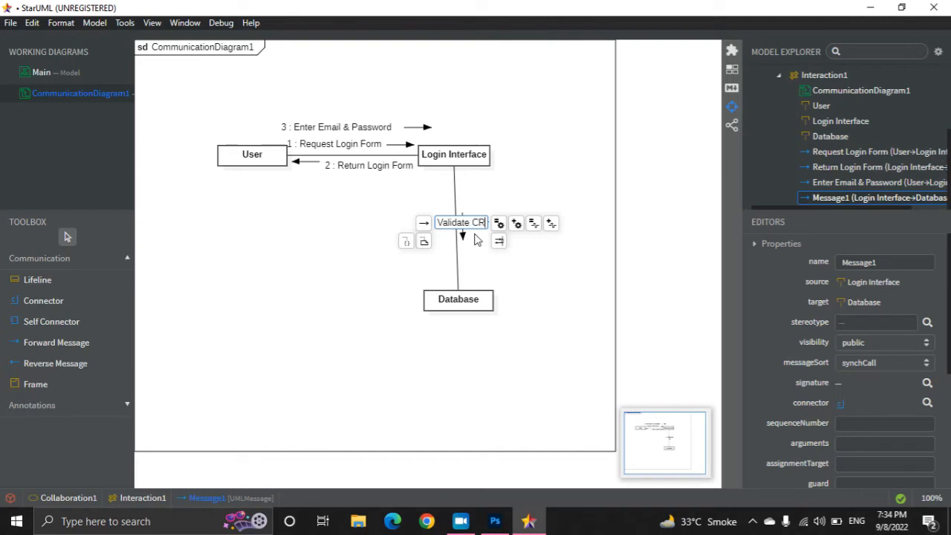
{"action": "type", "text": "E"}
{"action": "type", "text": "re"}
{"action": "type", "text": "dent"}
{"action": "type", "text": "ials"}
{"action": "key", "text": "Return"}
{"action": "left_click_drag", "start_coordinate": [466, 223], "coordinate": [510, 223]}
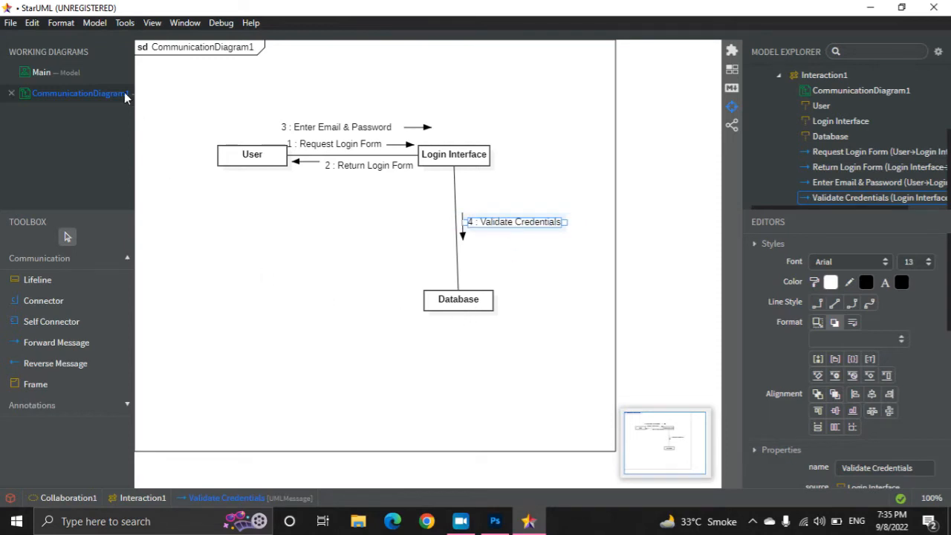
Add a reverse message named Send Validate Response from Database to Login Interface
{"action": "left_click", "coordinate": [54, 363]}
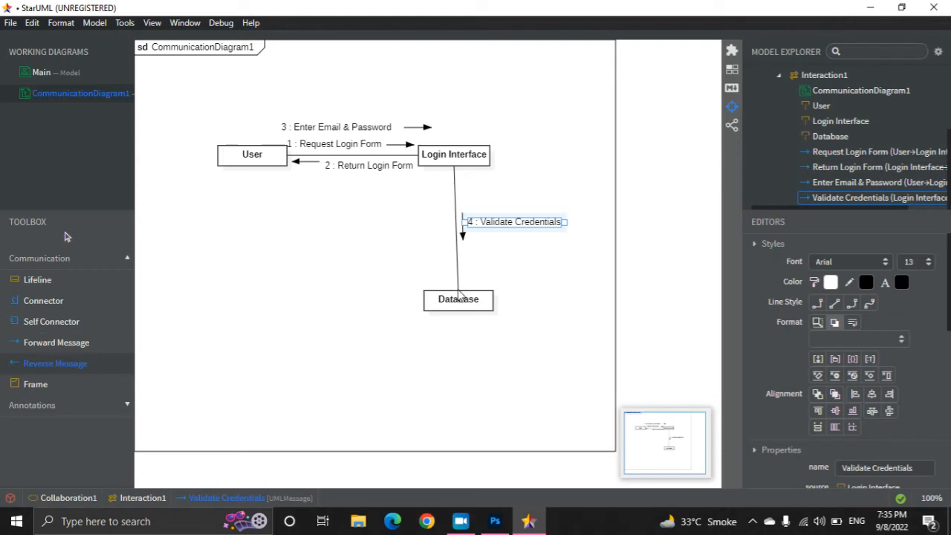
{"action": "left_click", "coordinate": [455, 172]}
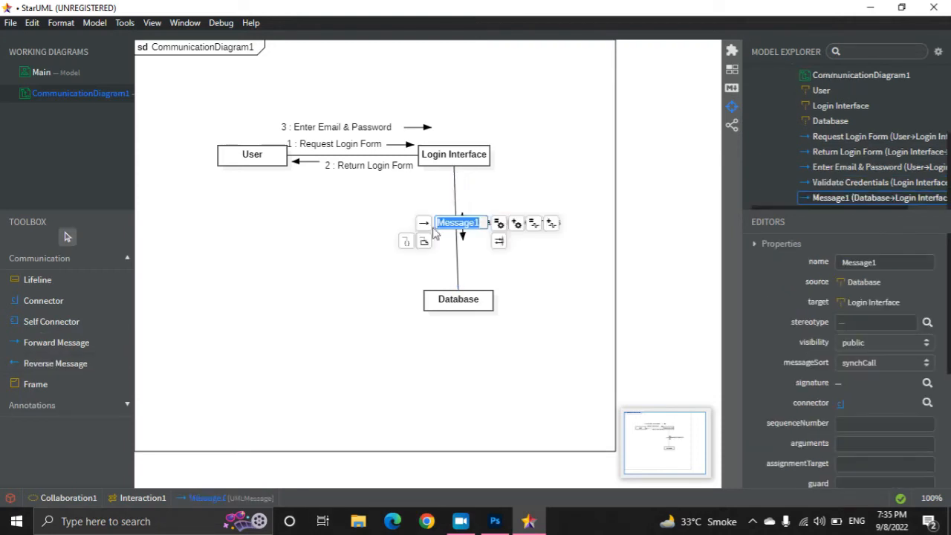
{"action": "type", "text": "Send"}
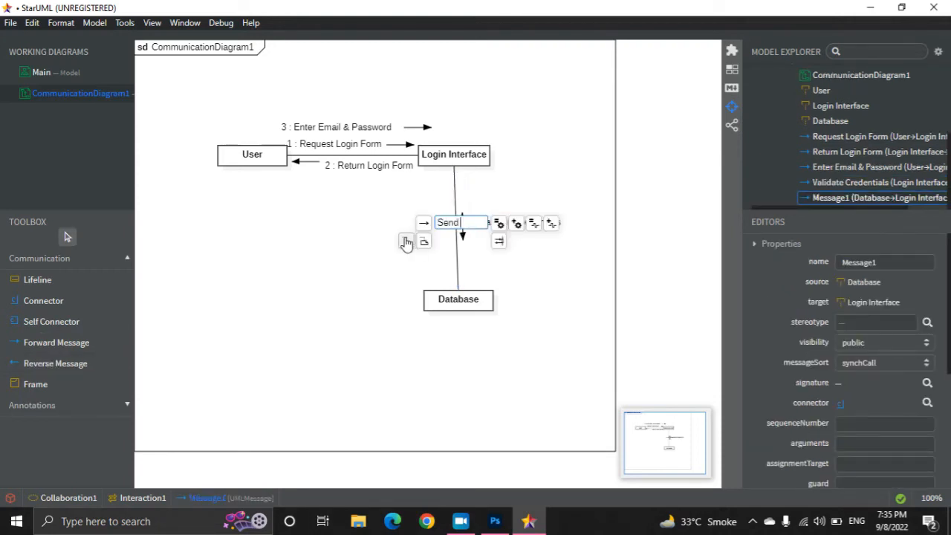
{"action": "type", "text": " Validate Respo"}
{"action": "type", "text": "nse"}
{"action": "left_click", "coordinate": [378, 254]}
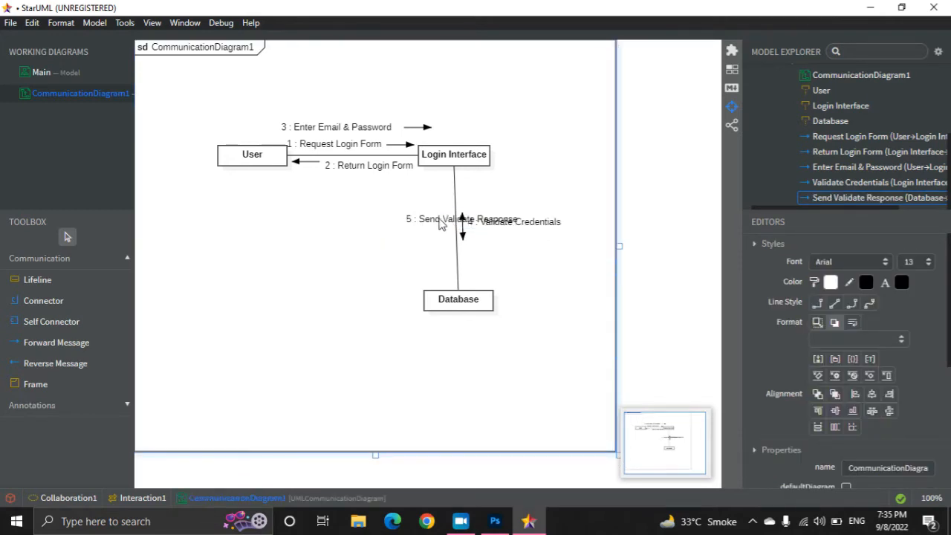
Move the Send Validate Response arrow and label to the left of the vertical connector, clear of the Validate Credentials message
{"action": "left_click", "coordinate": [441, 225]}
{"action": "mouse_move", "coordinate": [440, 225]}
{"action": "left_mouse_down"}
{"action": "mouse_move", "coordinate": [386, 228]}
{"action": "mouse_move", "coordinate": [444, 226]}
{"action": "left_mouse_up"}
{"action": "left_click", "coordinate": [442, 227]}
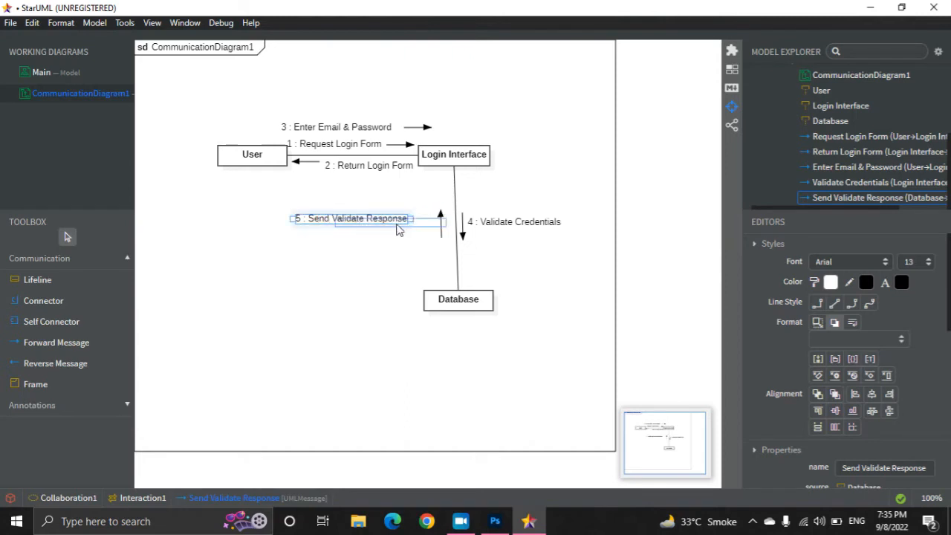